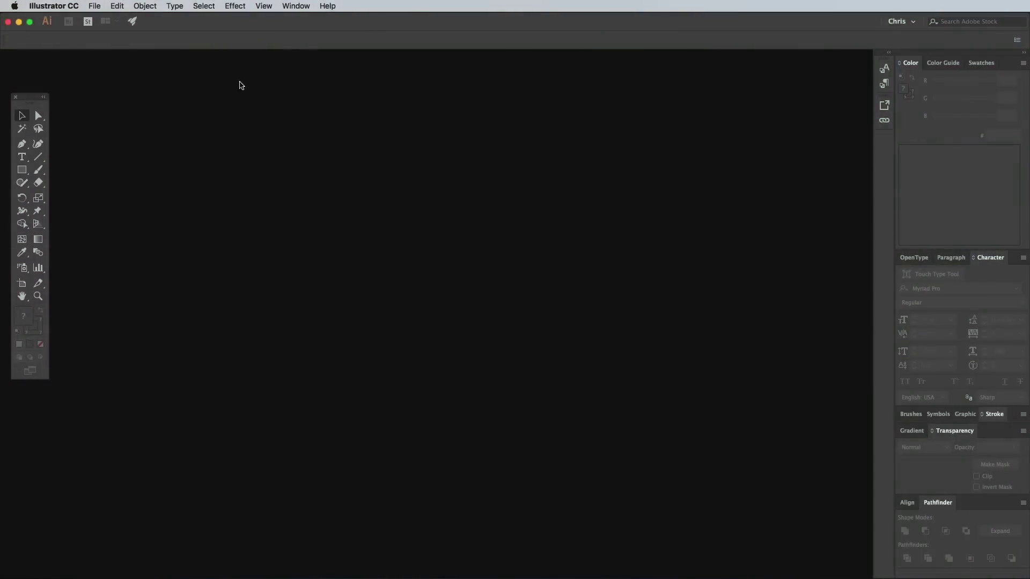
# - Create a new A4 landscape document in RGB colour mode via File > New
pyautogui.click(95, 6)
pyautogui.click(98, 16)
pyautogui.click(404, 319)
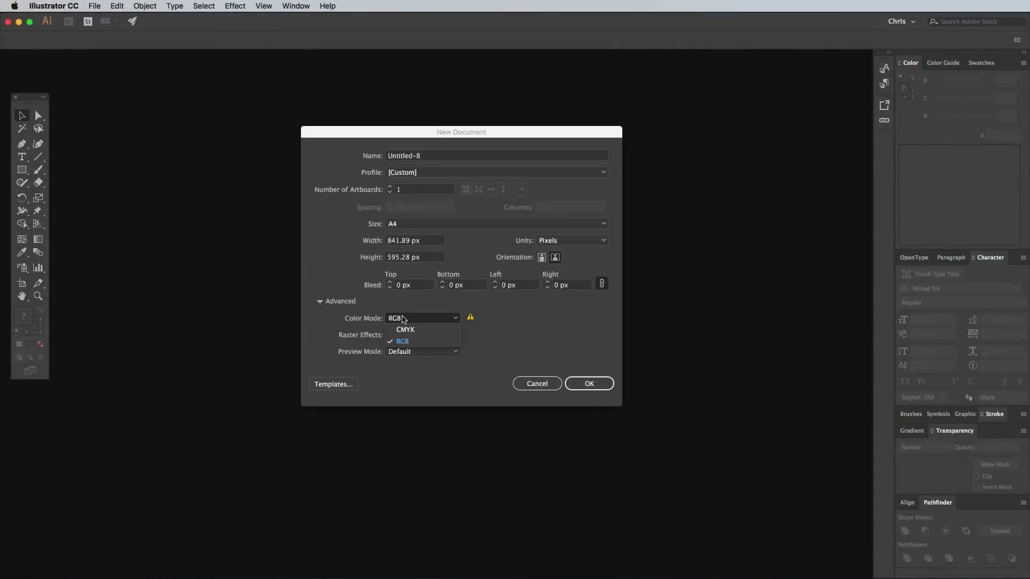
pyautogui.click(414, 341)
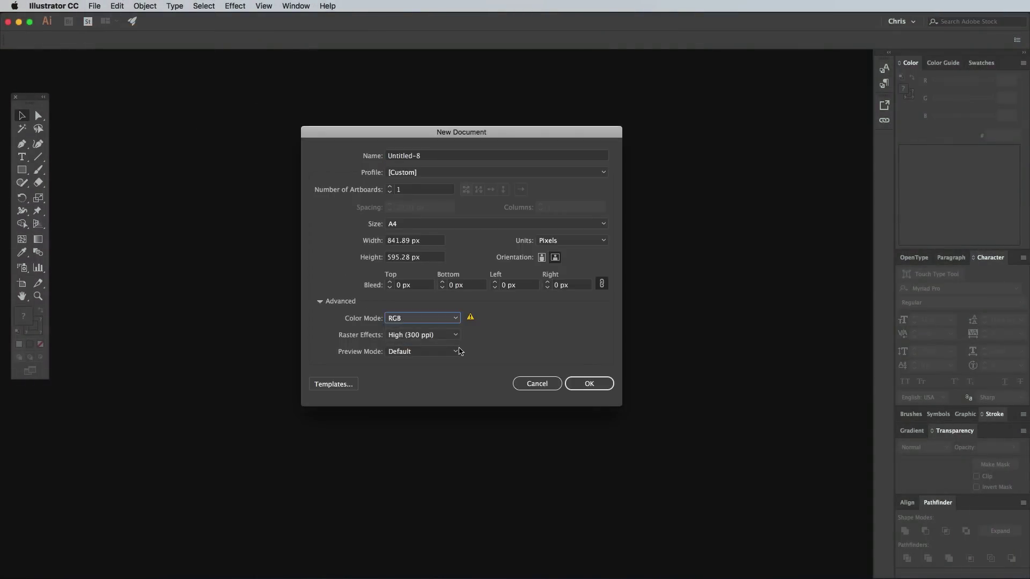
pyautogui.click(588, 384)
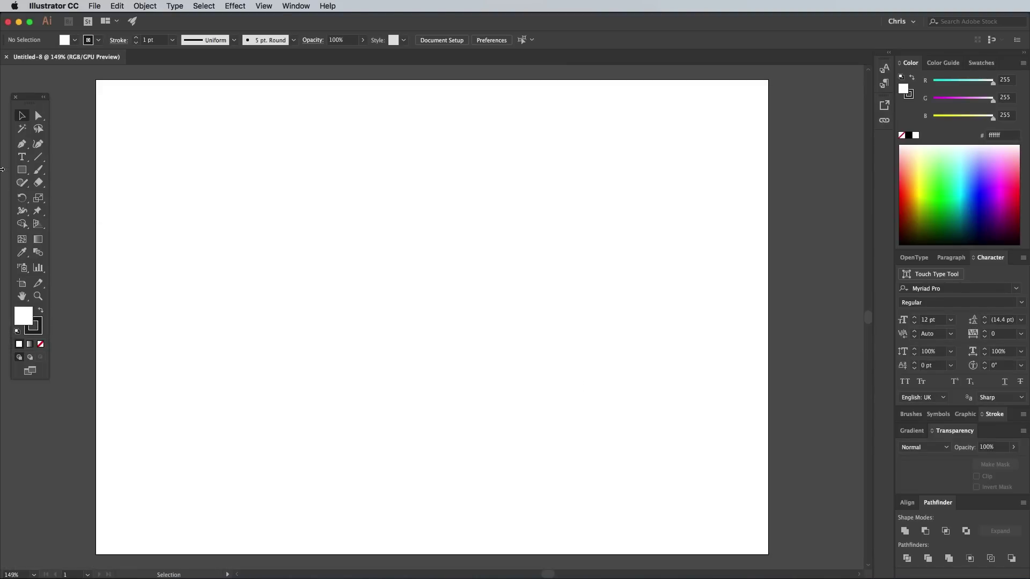
# - Draw a large circle with the Ellipse tool, removing its stroke and filling it navy 121e75
pyautogui.moveTo(22, 169); pyautogui.dragTo(83, 198)
pyautogui.moveTo(322, 177); pyautogui.dragTo(594, 450)
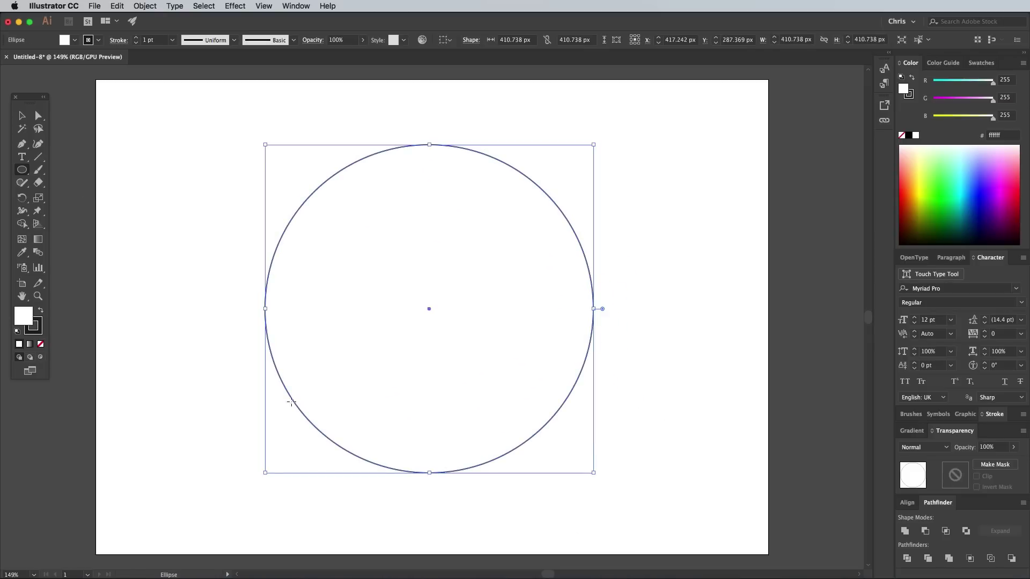
pyautogui.click(37, 329)
pyautogui.click(41, 344)
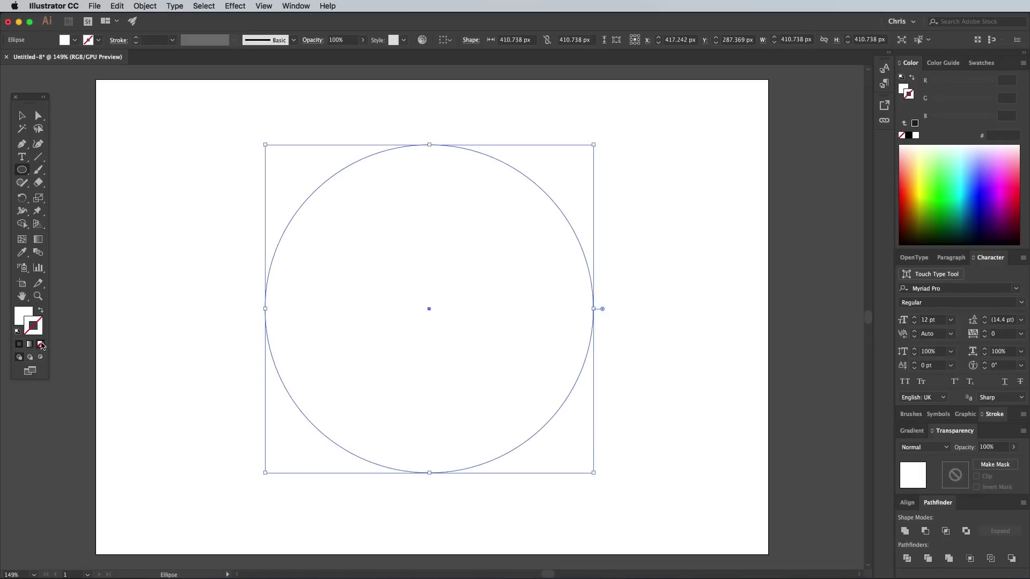
pyautogui.doubleClick(22, 315)
pyautogui.click(671, 370)
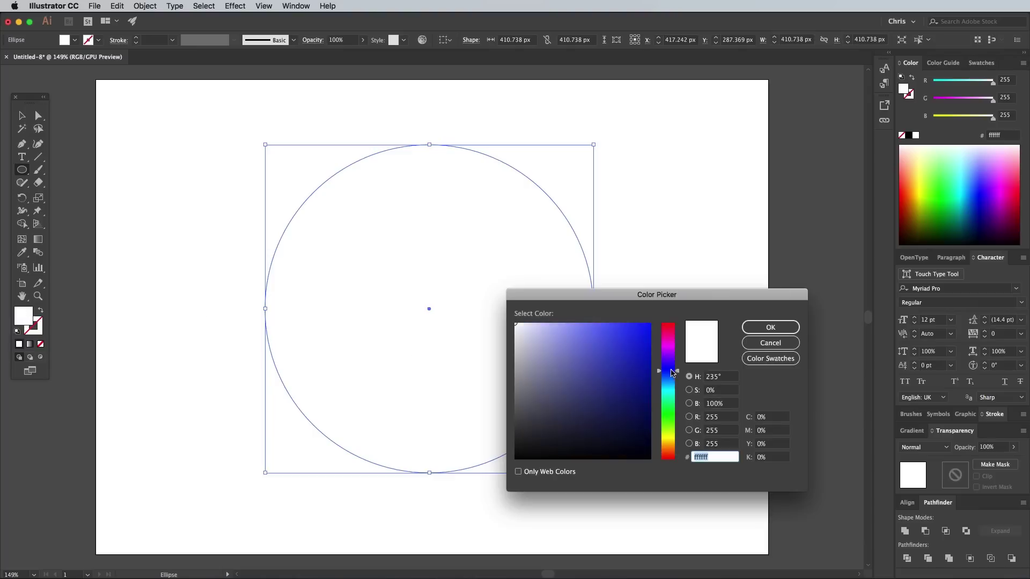
pyautogui.click(623, 396)
pyautogui.click(770, 327)
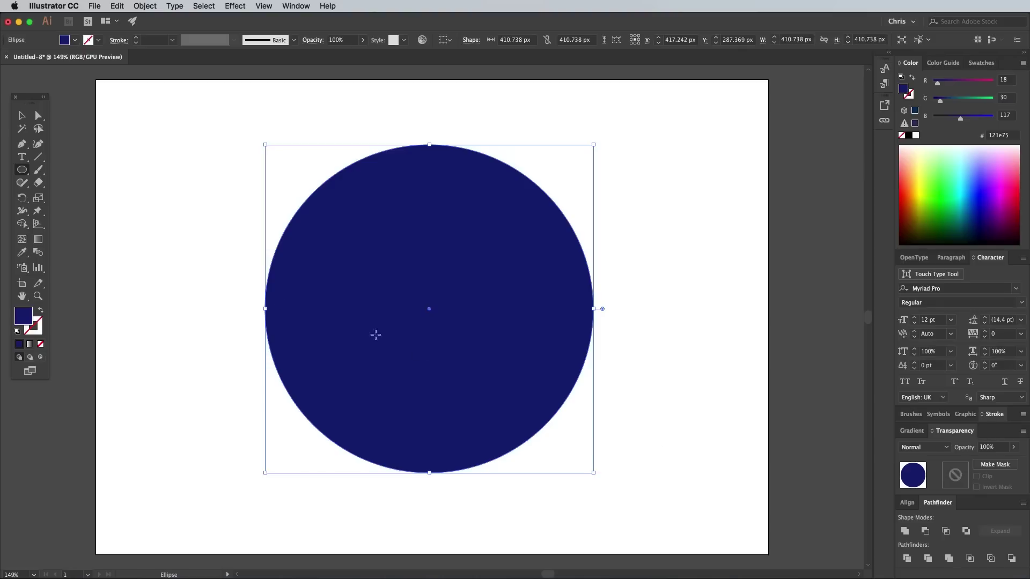
# - Add mesh points to the circle, colouring the upper-left cyan 12ffff and lower-right magenta f74bff
pyautogui.click(22, 239)
pyautogui.click(355, 220)
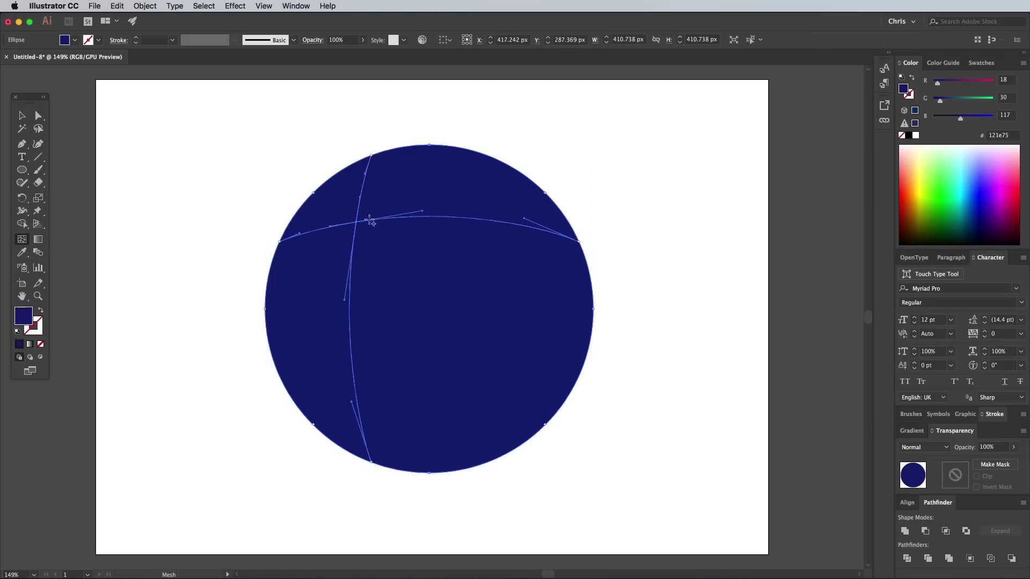
pyautogui.click(965, 189)
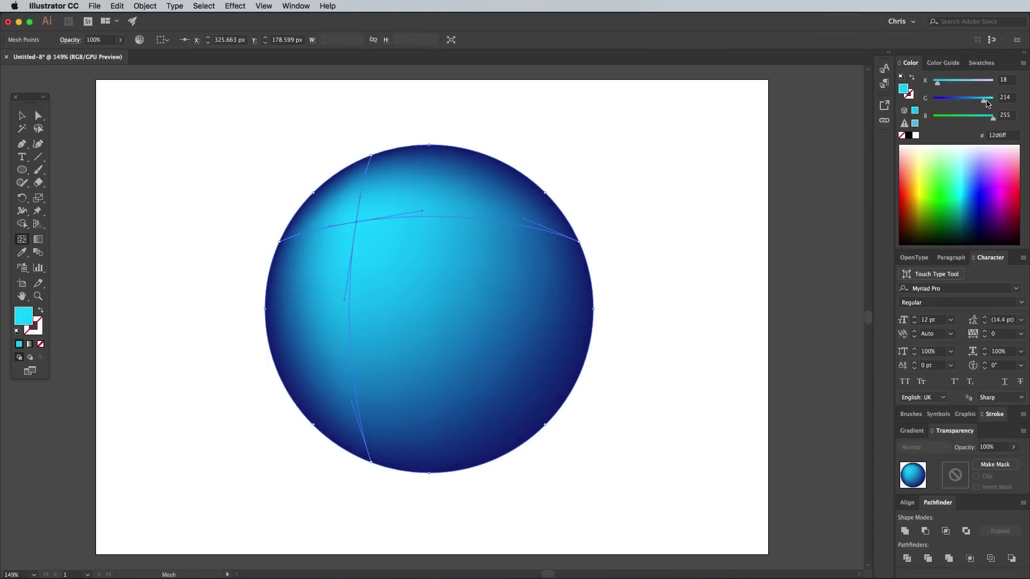
pyautogui.moveTo(986, 101); pyautogui.dragTo(994, 99)
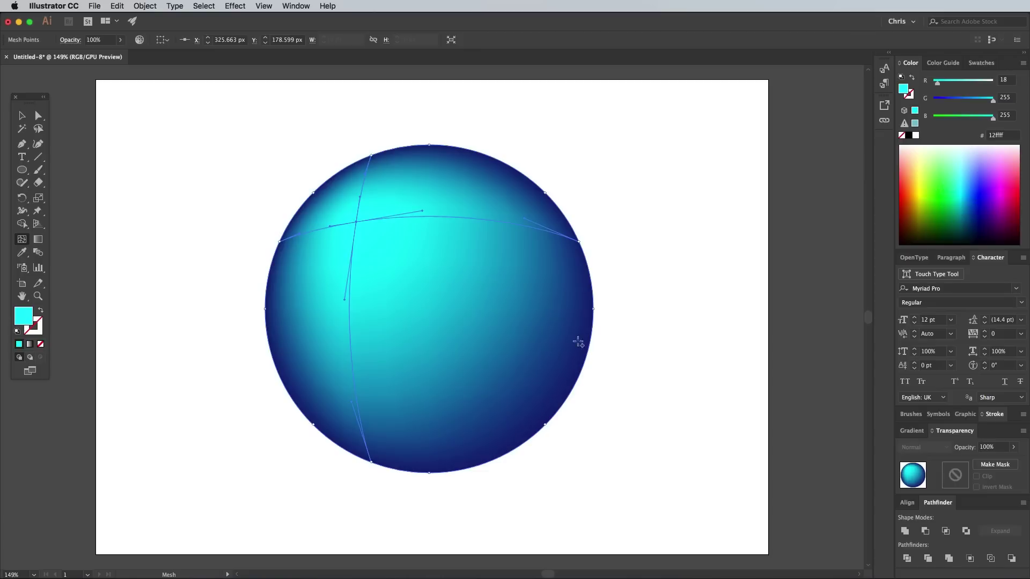
pyautogui.click(512, 364)
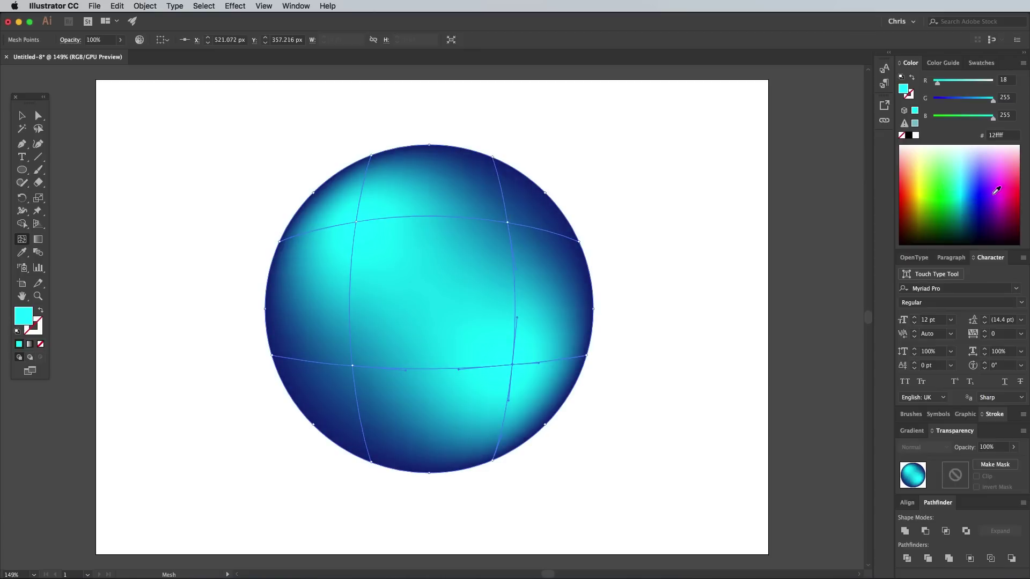
pyautogui.moveTo(996, 190); pyautogui.dragTo(1002, 175)
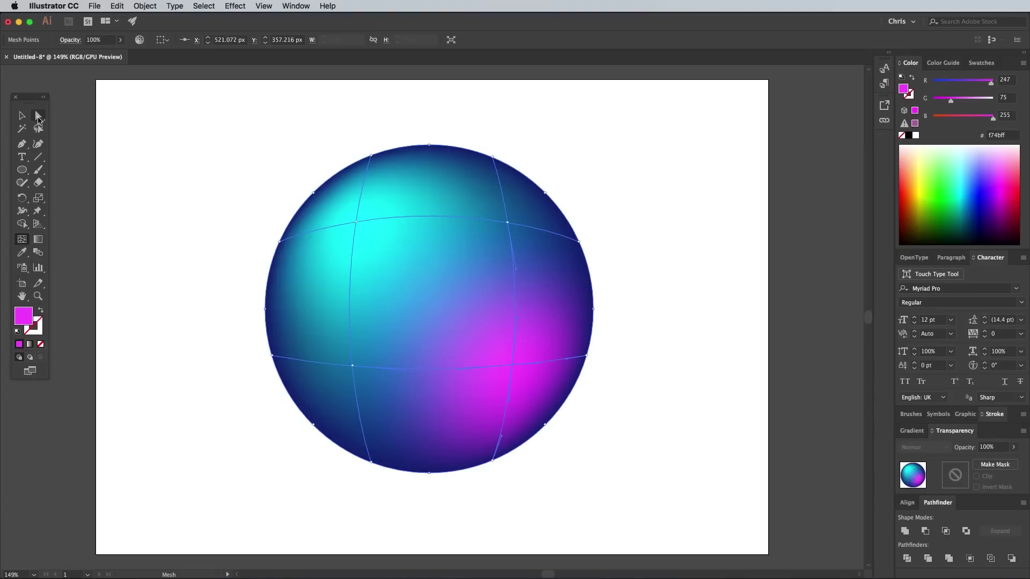
# - Recolour the upper-right mesh point light pink and the lower-left one light cyan
pyautogui.click(38, 116)
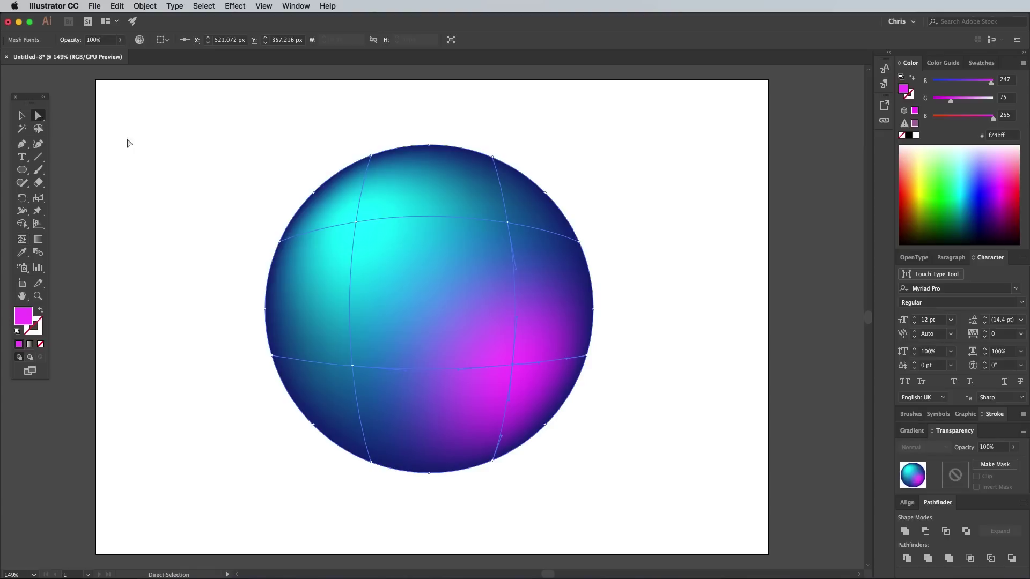
pyautogui.click(508, 222)
pyautogui.moveTo(990, 173); pyautogui.dragTo(969, 199)
pyautogui.click(352, 364)
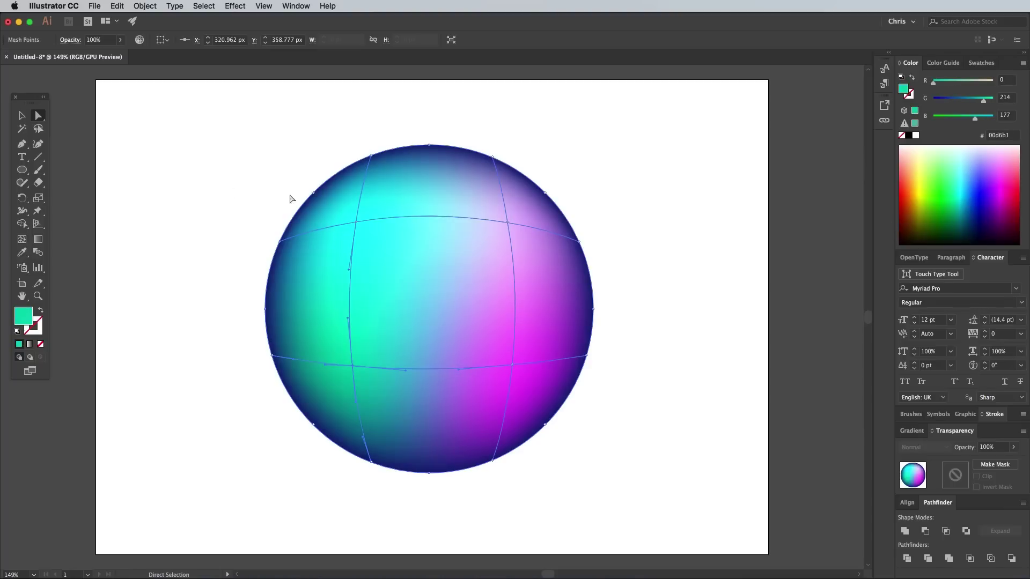
# - Lasso-select the upper-left and lower-left edge mesh points and turn them bright blue
pyautogui.click(39, 130)
pyautogui.moveTo(392, 165); pyautogui.dragTo(399, 152)
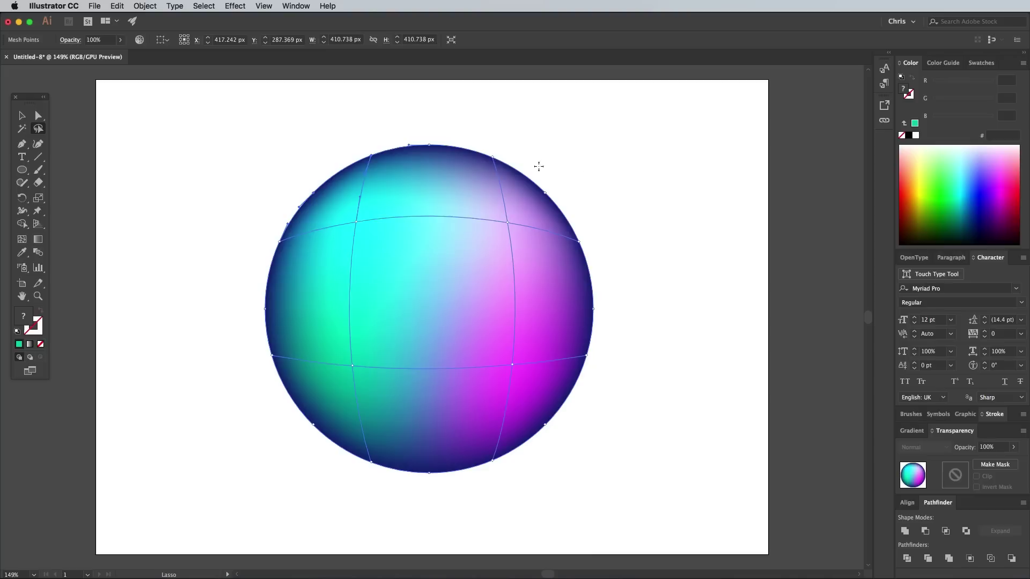
pyautogui.moveTo(998, 193)
pyautogui.mouseDown()
pyautogui.moveTo(985, 207)
pyautogui.moveTo(974, 194)
pyautogui.moveTo(1002, 182)
pyautogui.moveTo(965, 182)
pyautogui.mouseUp()
pyautogui.moveTo(261, 210)
pyautogui.mouseDown()
pyautogui.moveTo(254, 354)
pyautogui.moveTo(277, 279)
pyautogui.mouseUp()
pyautogui.moveTo(960, 193)
pyautogui.mouseDown()
pyautogui.moveTo(1011, 173)
pyautogui.moveTo(1003, 170)
pyautogui.moveTo(1013, 215)
pyautogui.moveTo(1002, 200)
pyautogui.mouseUp()
# - Set the Twirl tool intensity to 10% and twirl the orb's mesh colours around its centre
pyautogui.press('v')
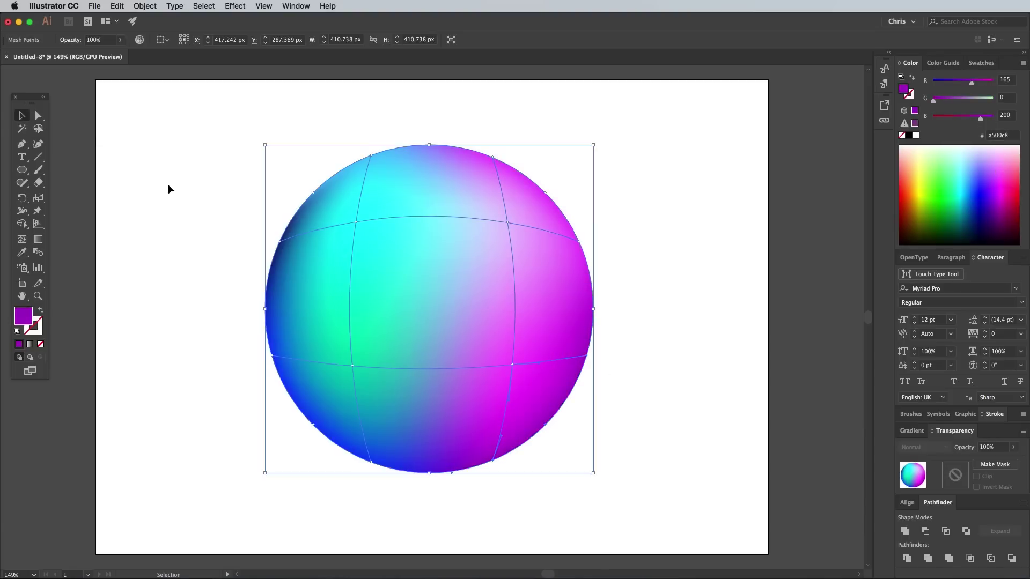
pyautogui.click(143, 413)
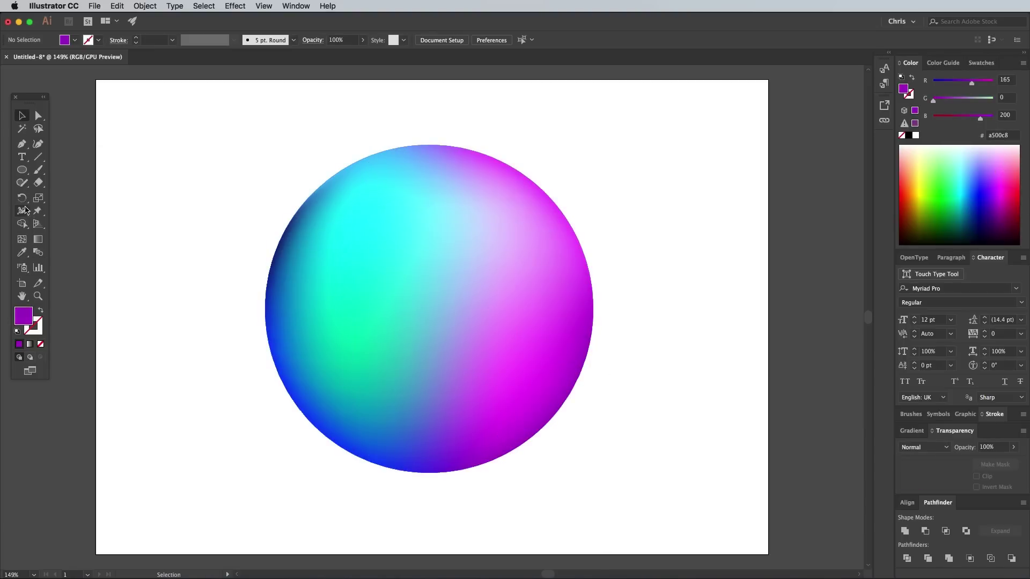
pyautogui.moveTo(26, 209); pyautogui.dragTo(54, 236)
pyautogui.doubleClick(23, 212)
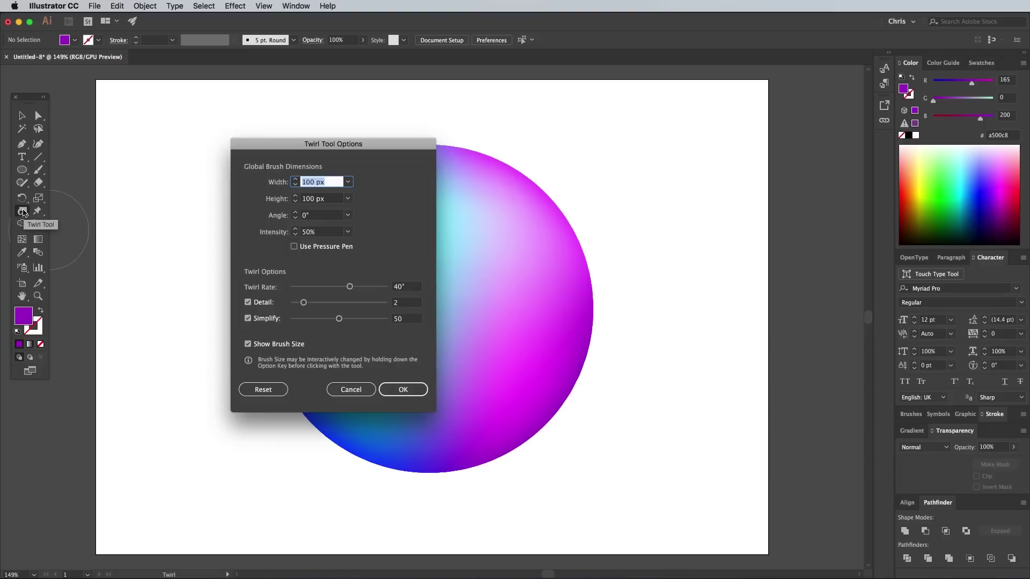
pyautogui.click(348, 232)
pyautogui.click(363, 260)
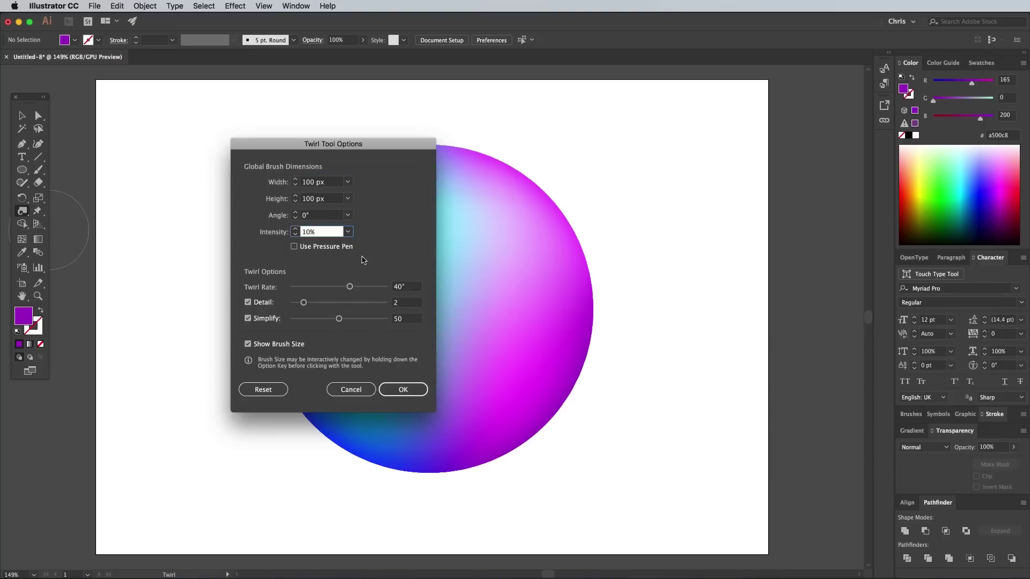
pyautogui.click(402, 389)
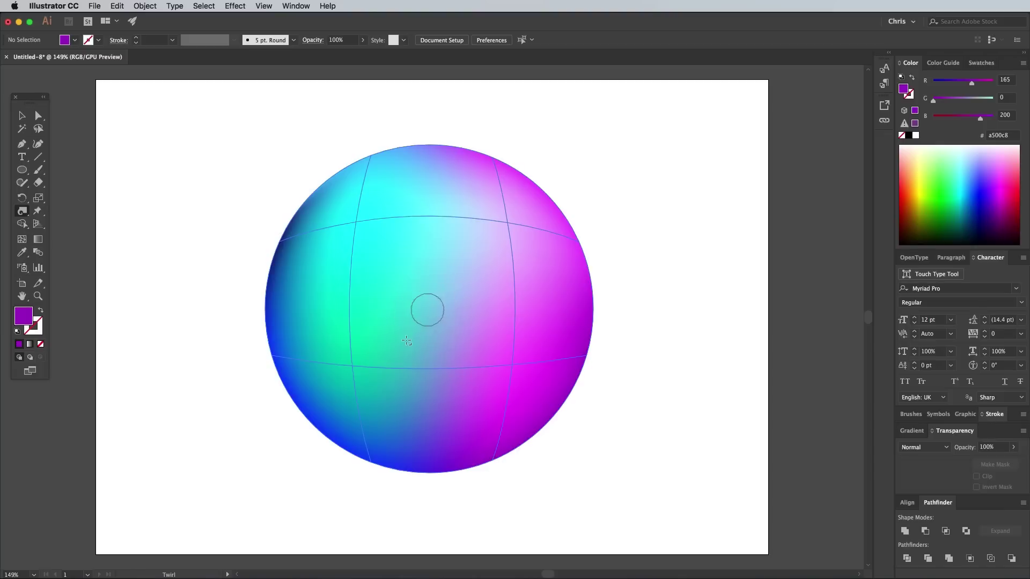
pyautogui.moveTo(427, 311)
pyautogui.mouseDown()
pyautogui.moveTo(461, 270)
pyautogui.moveTo(550, 225)
pyautogui.mouseUp()
pyautogui.moveTo(425, 310); pyautogui.dragTo(429, 310)
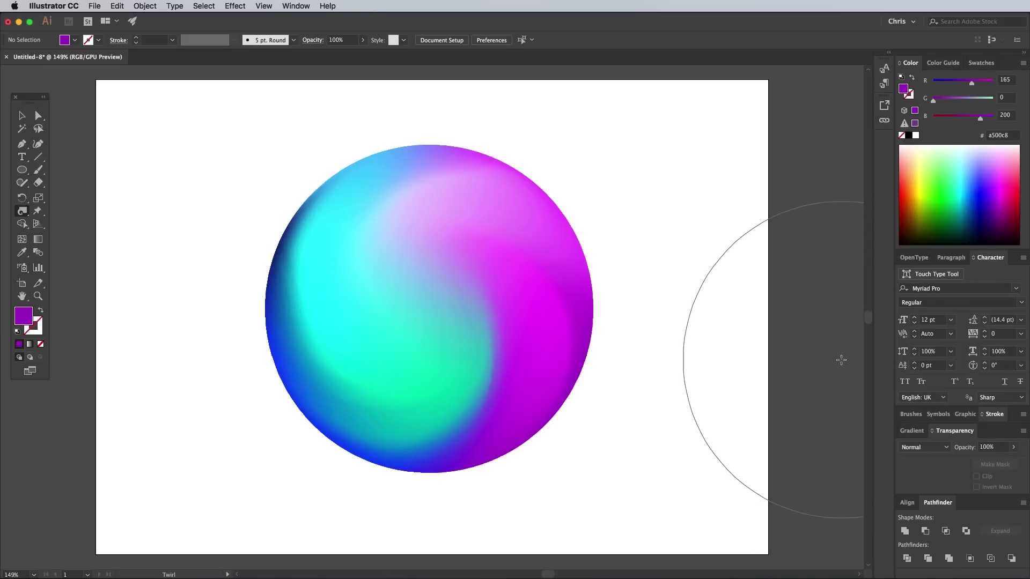
# - Move the orb to the right and drag a duplicate copy off to the left
pyautogui.click(21, 116)
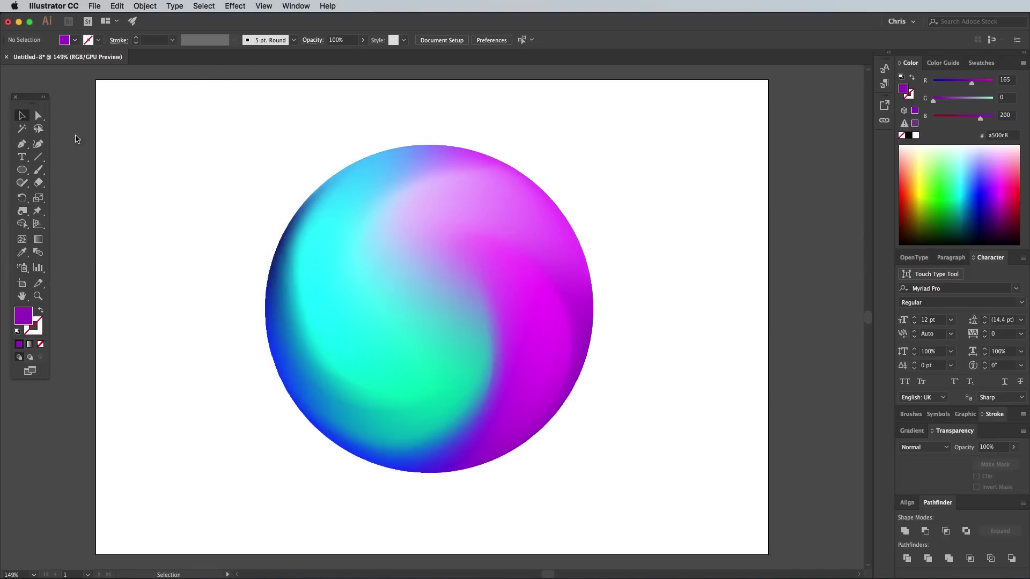
pyautogui.moveTo(427, 320); pyautogui.dragTo(807, 325)
pyautogui.click(352, 320)
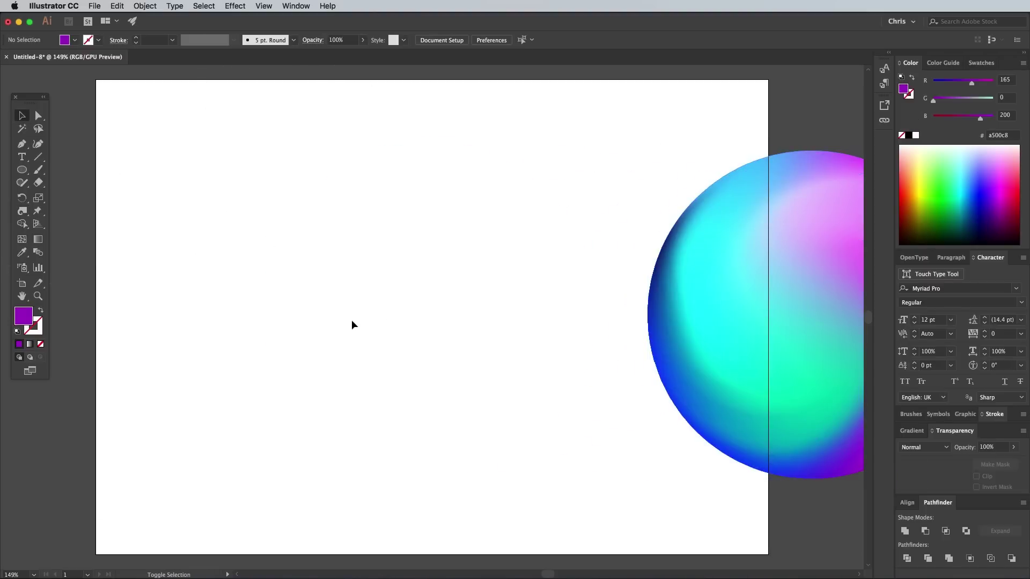
pyautogui.moveTo(721, 310); pyautogui.dragTo(308, 304)
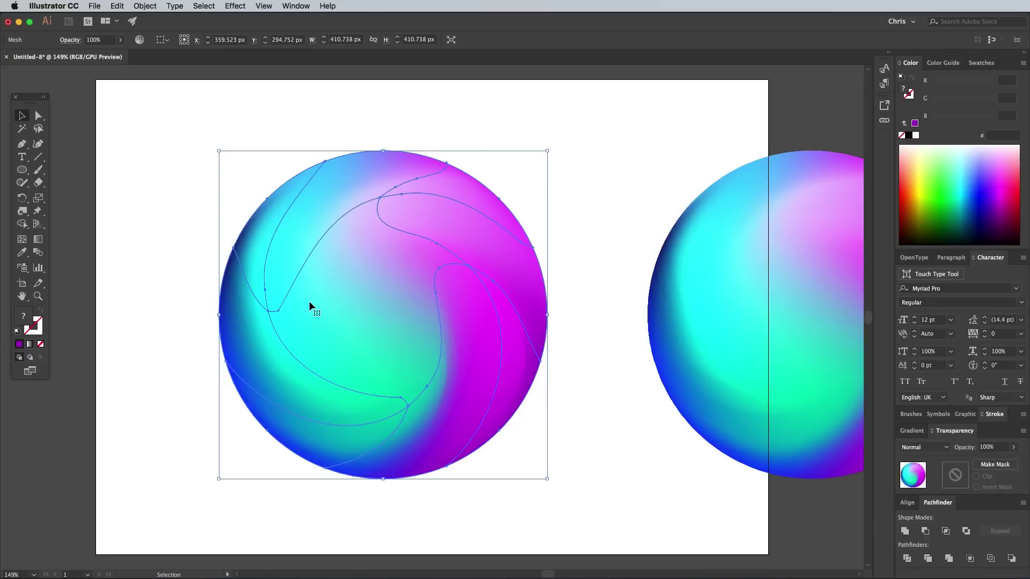
# - Set the Warp tool intensity to 50% and push in the copy's lower-left edge
pyautogui.moveTo(22, 213); pyautogui.dragTo(62, 224)
pyautogui.doubleClick(23, 212)
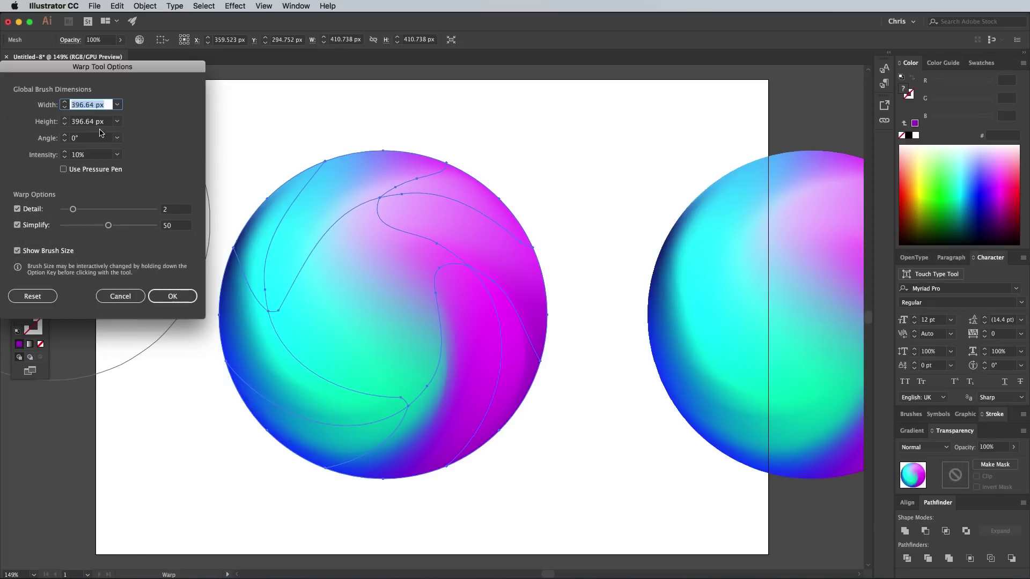
pyautogui.moveTo(153, 71); pyautogui.dragTo(273, 144)
pyautogui.click(236, 226)
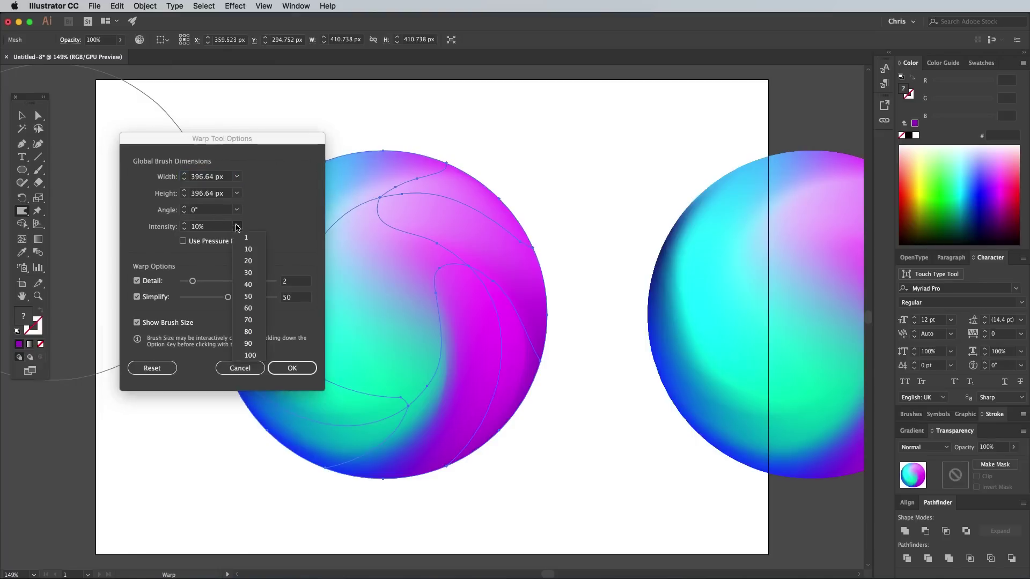
pyautogui.click(252, 298)
pyautogui.click(294, 368)
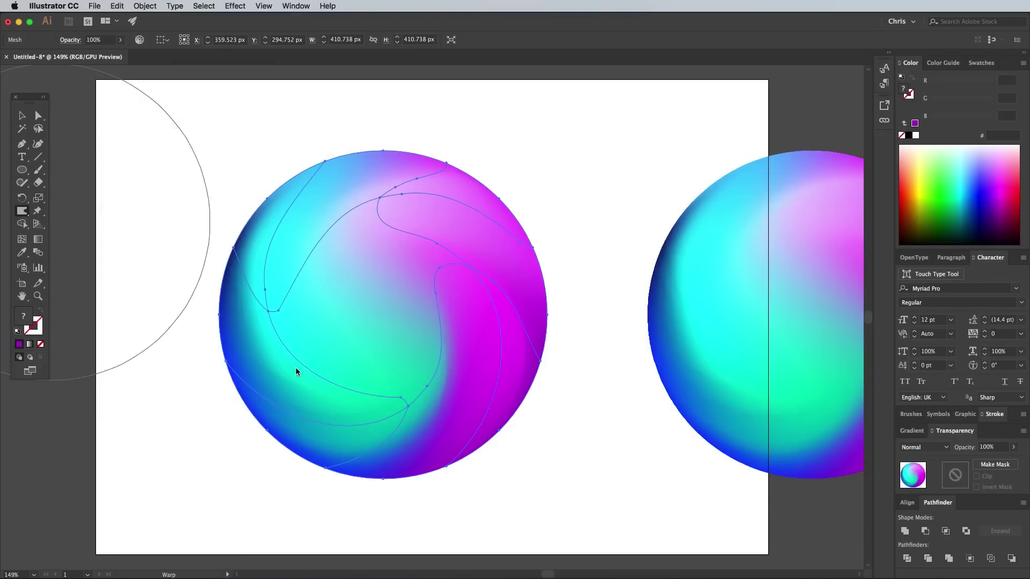
pyautogui.moveTo(230, 388)
pyautogui.mouseDown()
pyautogui.moveTo(292, 368)
pyautogui.moveTo(378, 286)
pyautogui.moveTo(314, 258)
pyautogui.moveTo(318, 304)
pyautogui.moveTo(254, 347)
pyautogui.moveTo(218, 396)
pyautogui.moveTo(258, 364)
pyautogui.moveTo(448, 279)
pyautogui.moveTo(428, 310)
pyautogui.moveTo(314, 221)
pyautogui.moveTo(289, 305)
pyautogui.moveTo(265, 335)
pyautogui.moveTo(359, 340)
pyautogui.mouseUp()
# - Select both mesh orbs and move them off the artboard to the right
pyautogui.press('v')
pyautogui.hotkey('ctrl', '-')
pyautogui.hotkey('ctrl', '-')
pyautogui.hotkey('ctrl', 'a')
pyautogui.moveTo(479, 328); pyautogui.dragTo(789, 223)
pyautogui.click(627, 331)
pyautogui.hotkey('ctrl', '=')
pyautogui.hotkey('ctrl', '=')
# - Draw a new large circle on the artboard filled deep pink c6005a
pyautogui.click(22, 169)
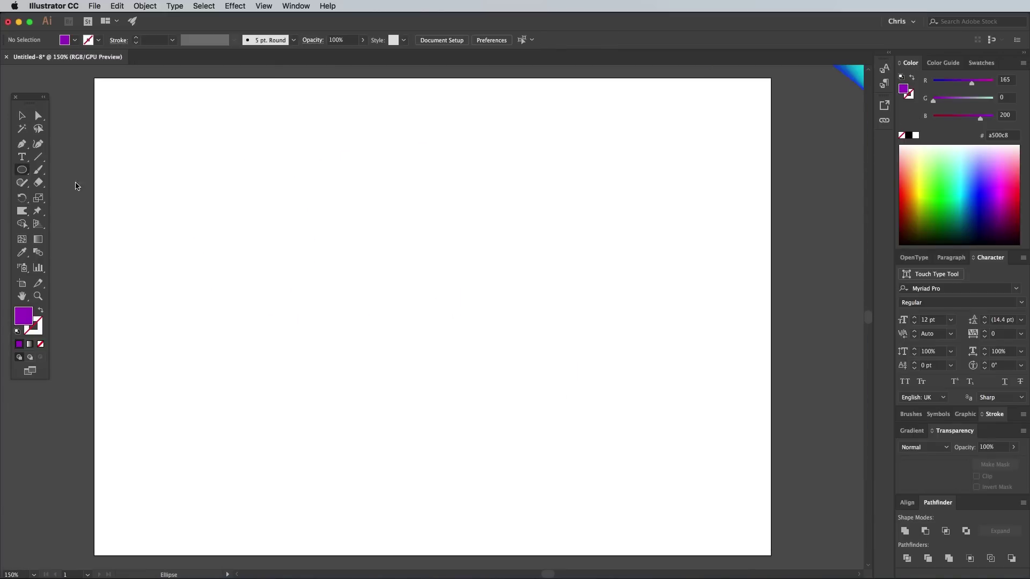
pyautogui.moveTo(303, 182); pyautogui.dragTo(601, 447)
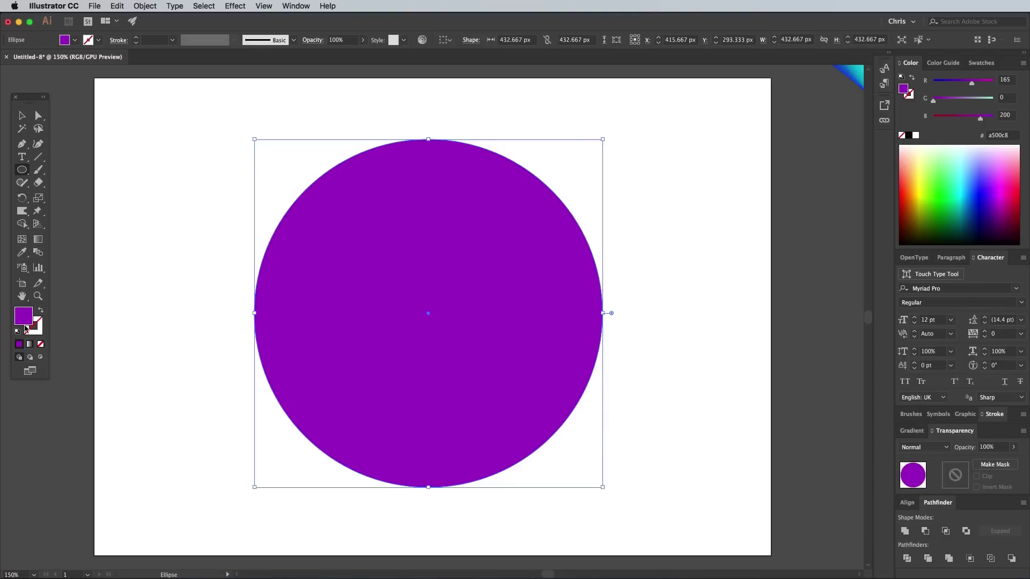
pyautogui.doubleClick(23, 316)
pyautogui.write('c6005a')
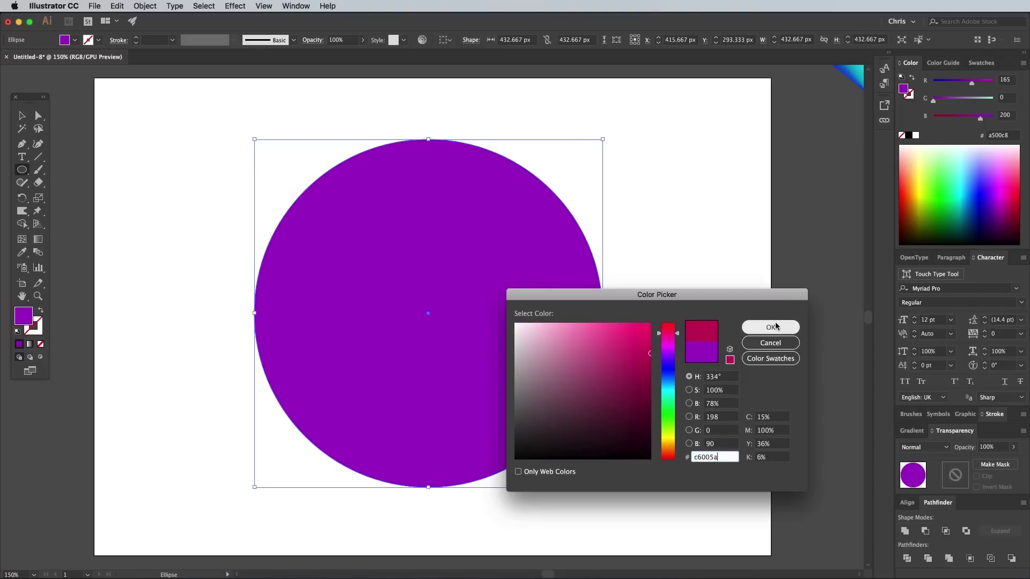
pyautogui.click(769, 327)
# - Add mesh points to the new circle, colouring the upper-left yellow and lower-right magenta
pyautogui.press('u')
pyautogui.click(368, 212)
pyautogui.click(922, 183)
pyautogui.click(501, 375)
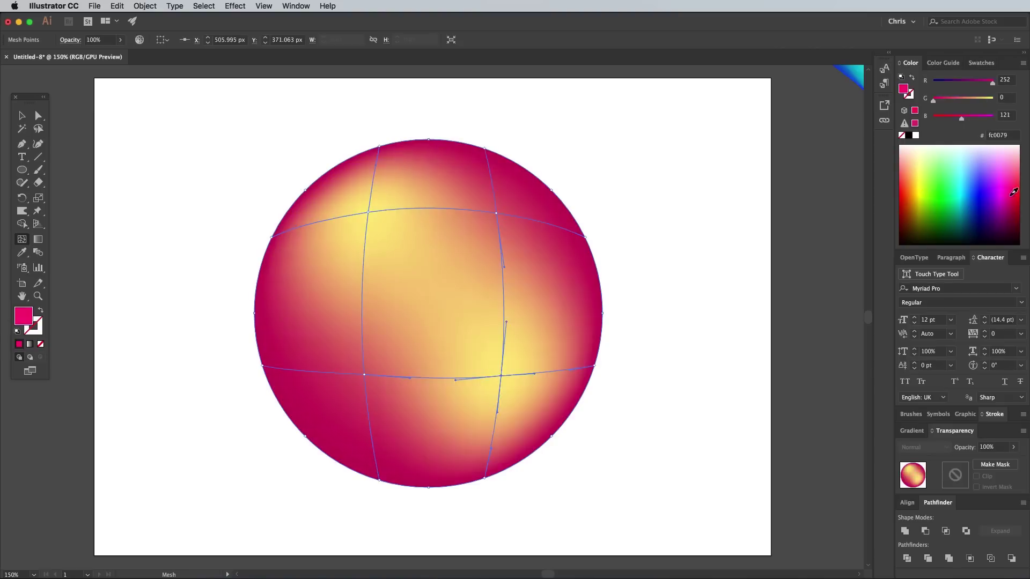
pyautogui.click(1007, 183)
# - Lasso the left mesh points to colour them magenta and the bottom points yellow
pyautogui.press('q')
pyautogui.moveTo(236, 177)
pyautogui.mouseDown()
pyautogui.moveTo(343, 407)
pyautogui.moveTo(252, 182)
pyautogui.mouseUp()
pyautogui.click(1007, 184)
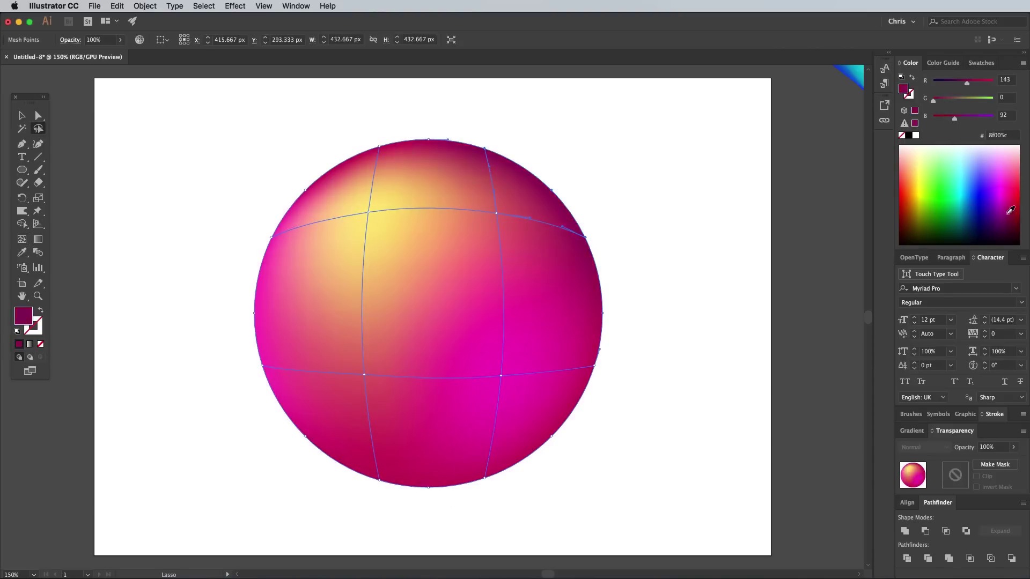
pyautogui.moveTo(514, 491)
pyautogui.mouseDown()
pyautogui.moveTo(236, 397)
pyautogui.moveTo(247, 370)
pyautogui.mouseUp()
pyautogui.click(936, 173)
pyautogui.click(925, 167)
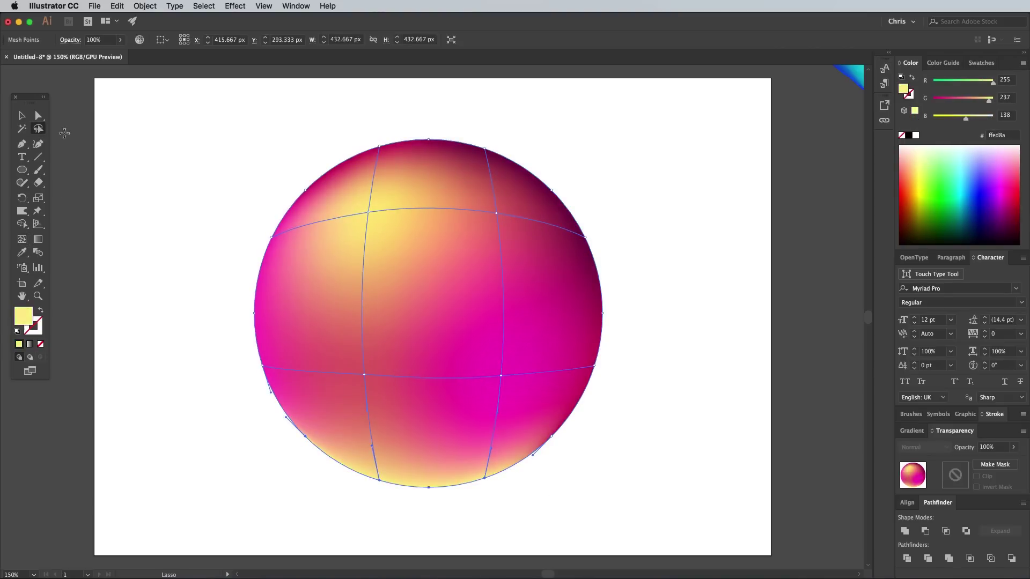
# - Add more mesh points, colouring the centre point pink, and undo the last colour change
pyautogui.press('u')
pyautogui.click(467, 332)
pyautogui.click(1003, 163)
pyautogui.click(289, 278)
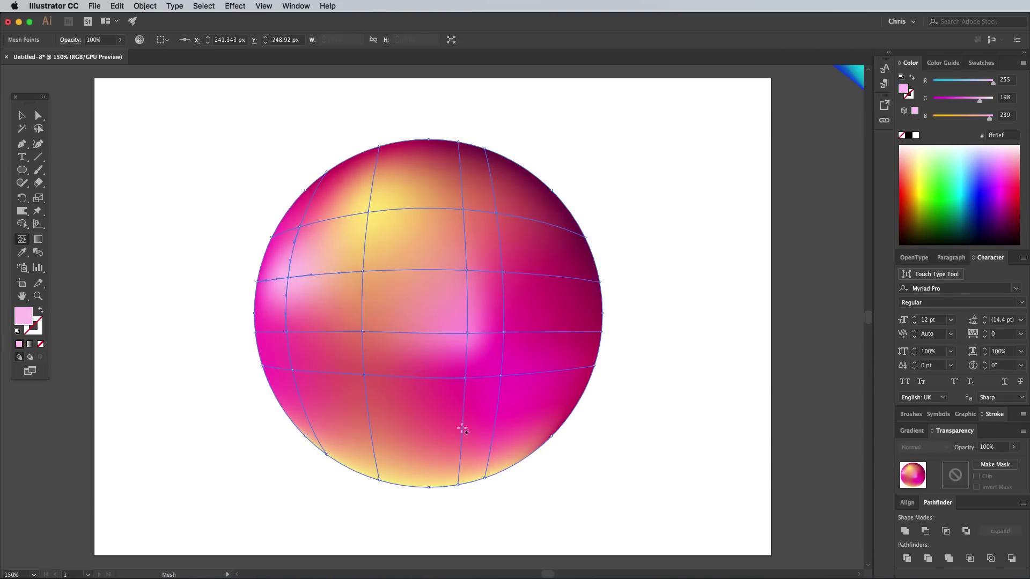
pyautogui.click(419, 452)
pyautogui.click(915, 191)
pyautogui.click(915, 191)
pyautogui.click(564, 298)
pyautogui.press('super+z')
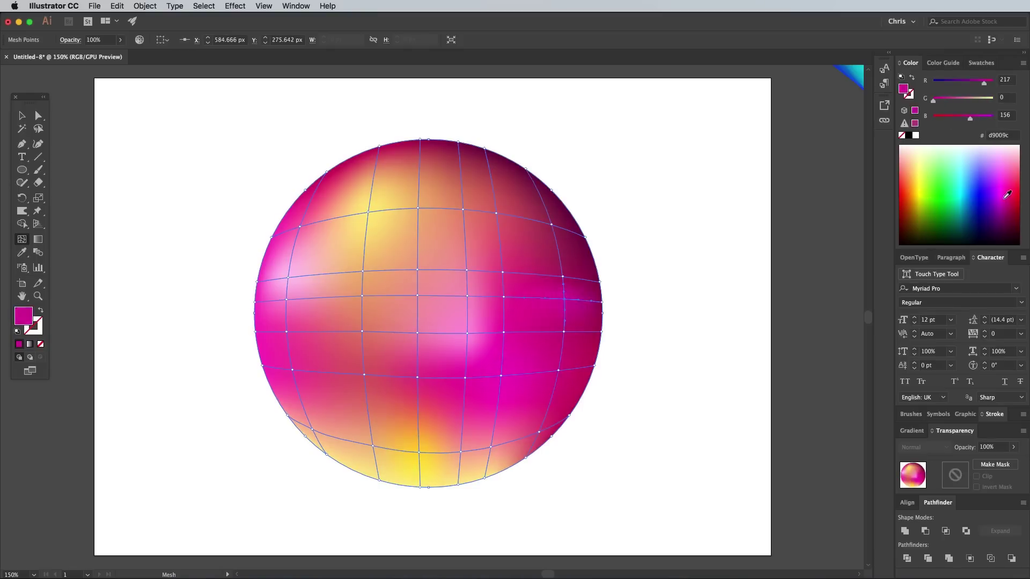
pyautogui.doubleClick(22, 211)
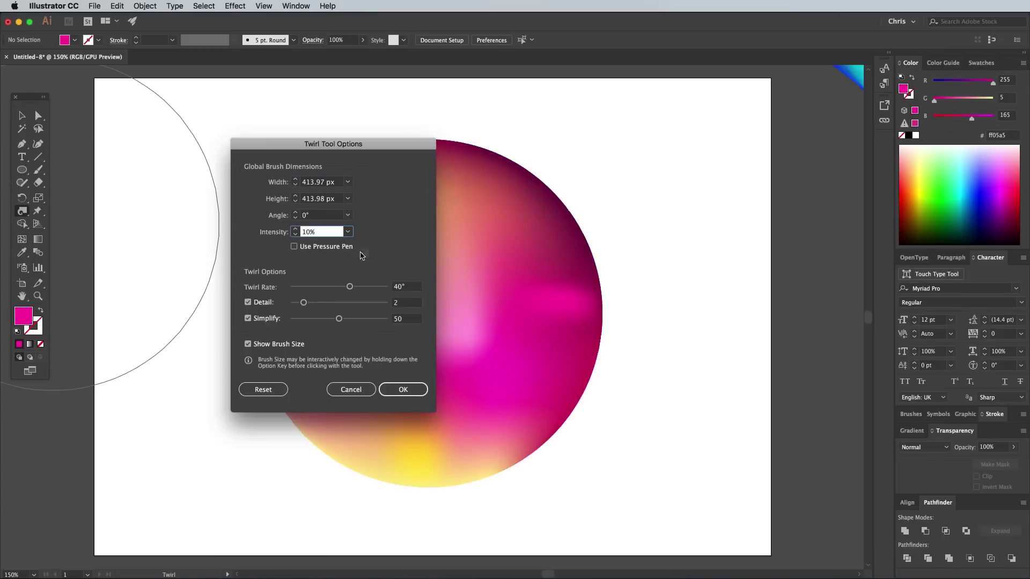
# - Accept the Twirl options and hold on the pink orb's centre to spiral its colours
pyautogui.click(403, 389)
pyautogui.moveTo(428, 312); pyautogui.dragTo(427, 314)
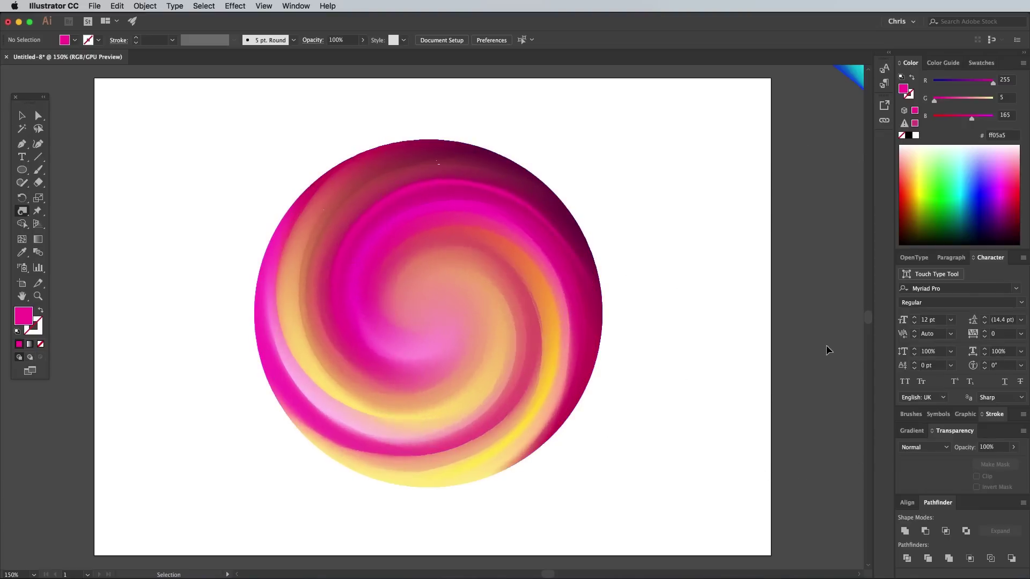